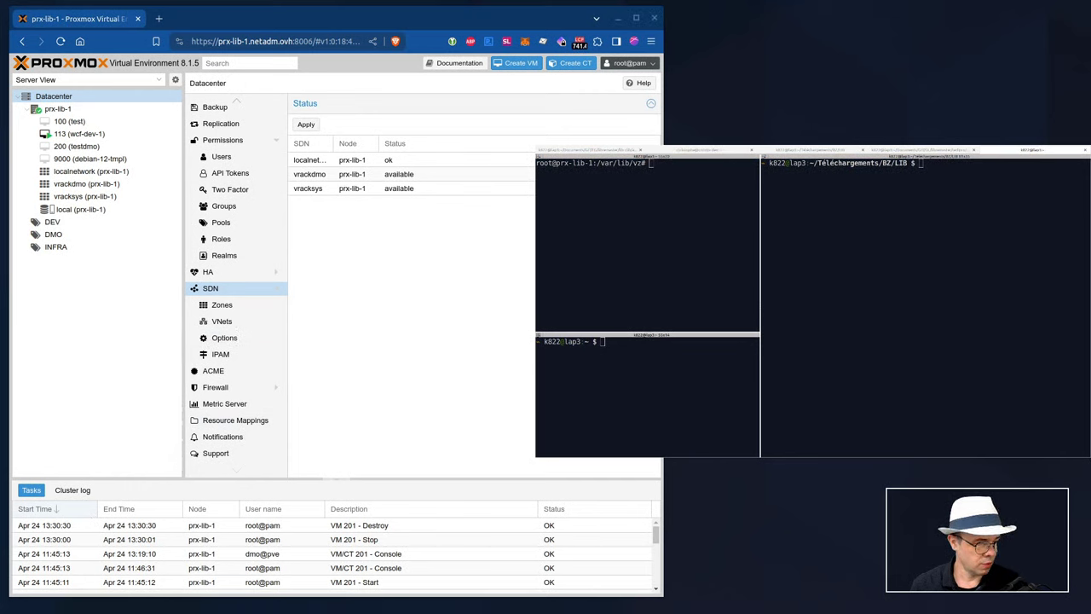
# - Hide the terminal, maximize the Proxmox window, and select the dmo account in the datacenter's user list
pyautogui.press('F12')
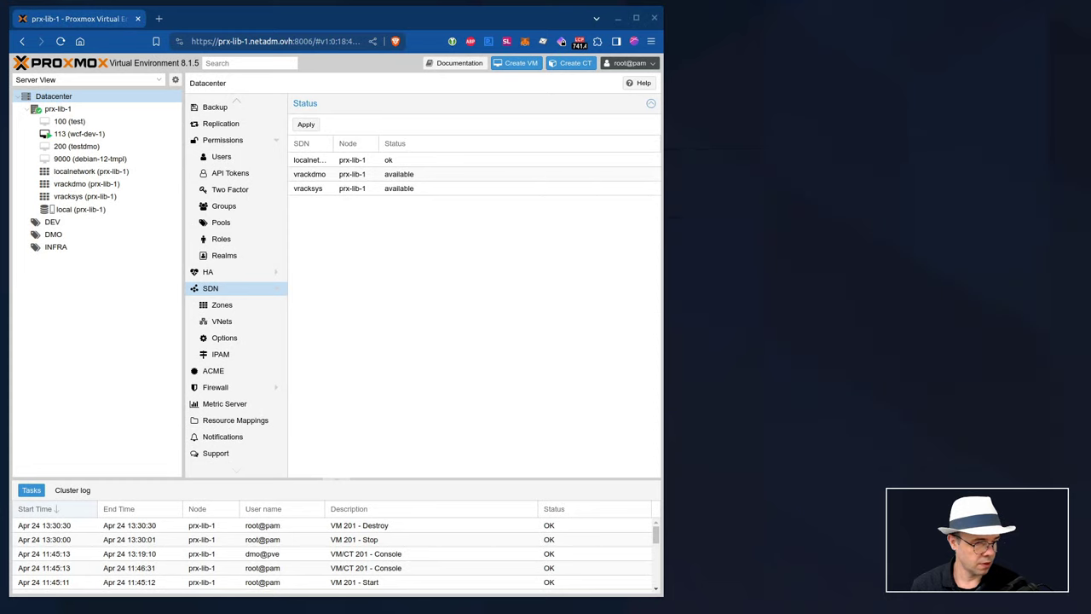
pyautogui.doubleClick(516, 19)
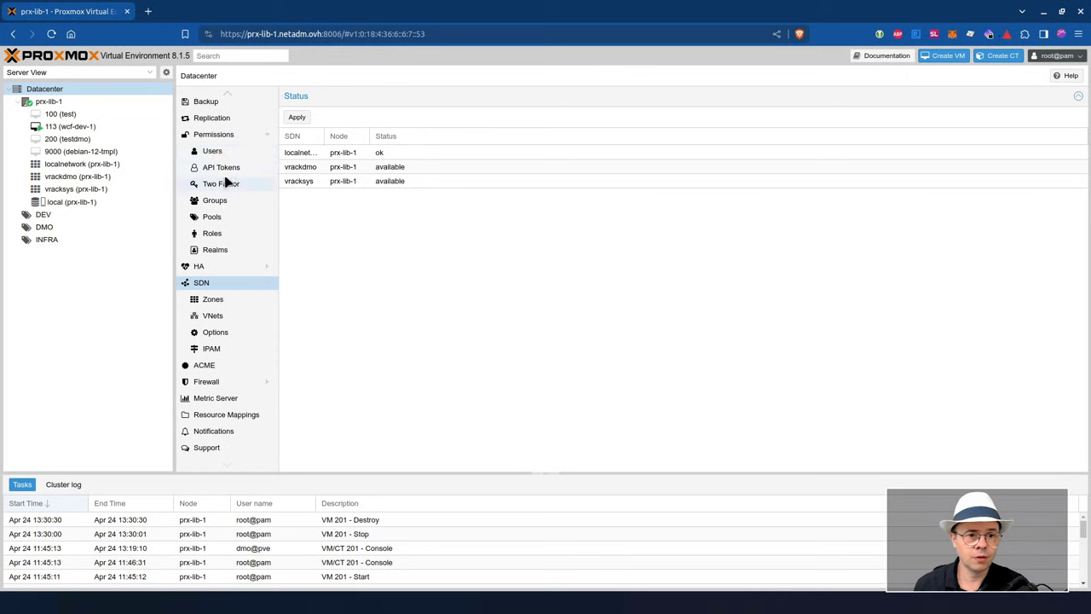
pyautogui.scroll(3, 227, 182)
pyautogui.scroll(-3, 222, 183)
pyautogui.scroll(3, 227, 178)
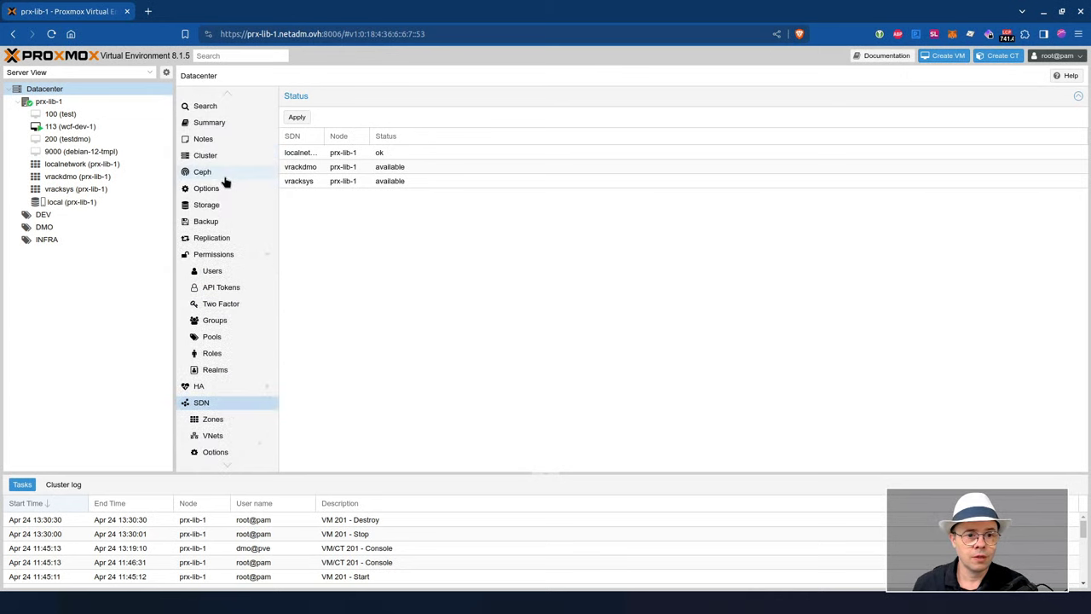
pyautogui.click(222, 272)
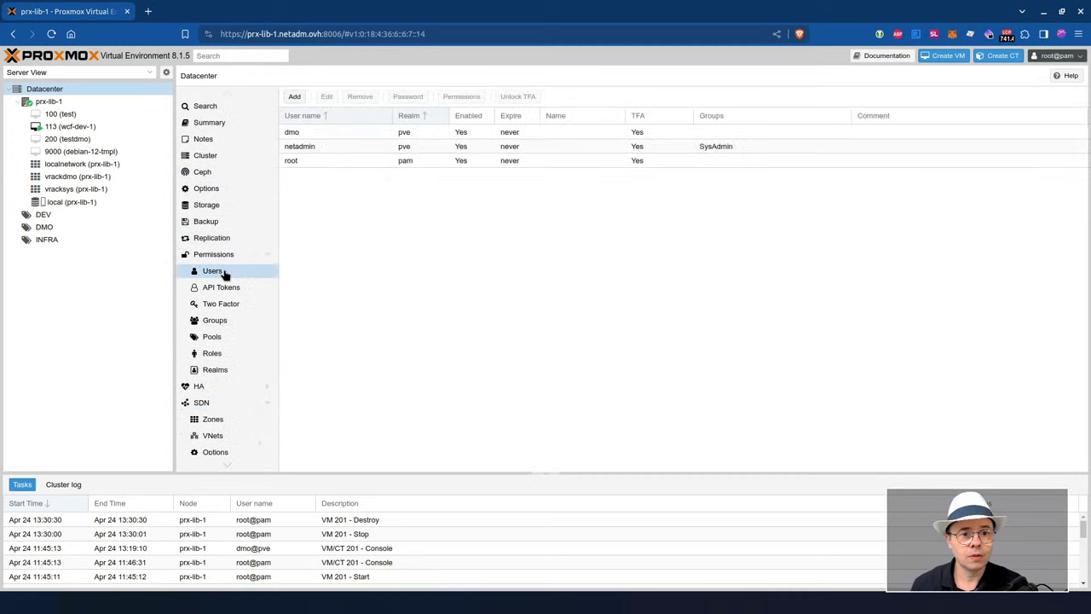
pyautogui.click(318, 134)
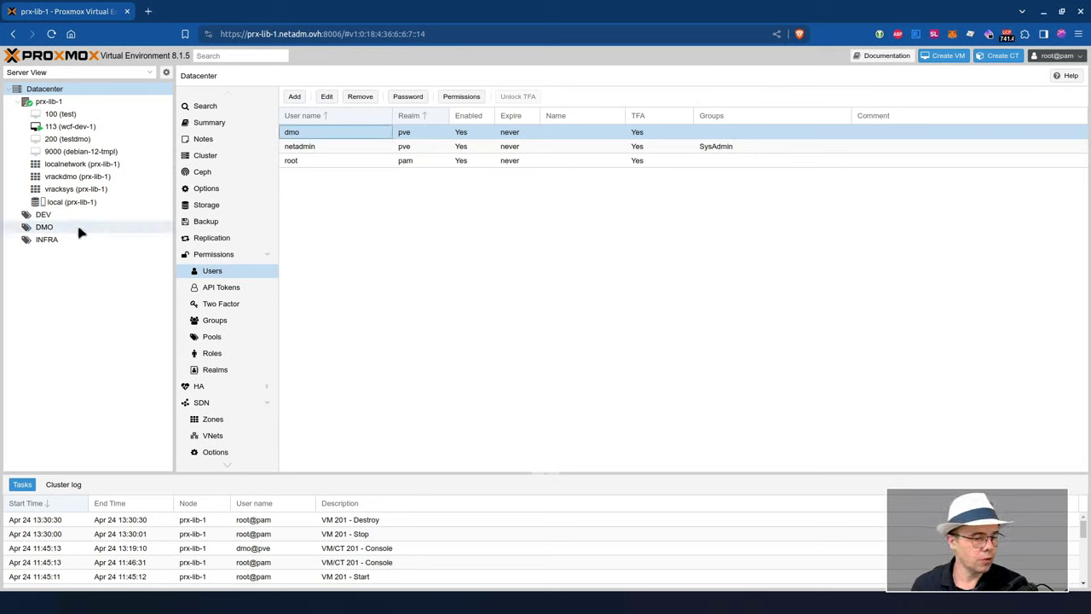
# - Review the datacenter's resource pools, view the pool creation form without creating anything, and select the DMO pool
pyautogui.click(221, 339)
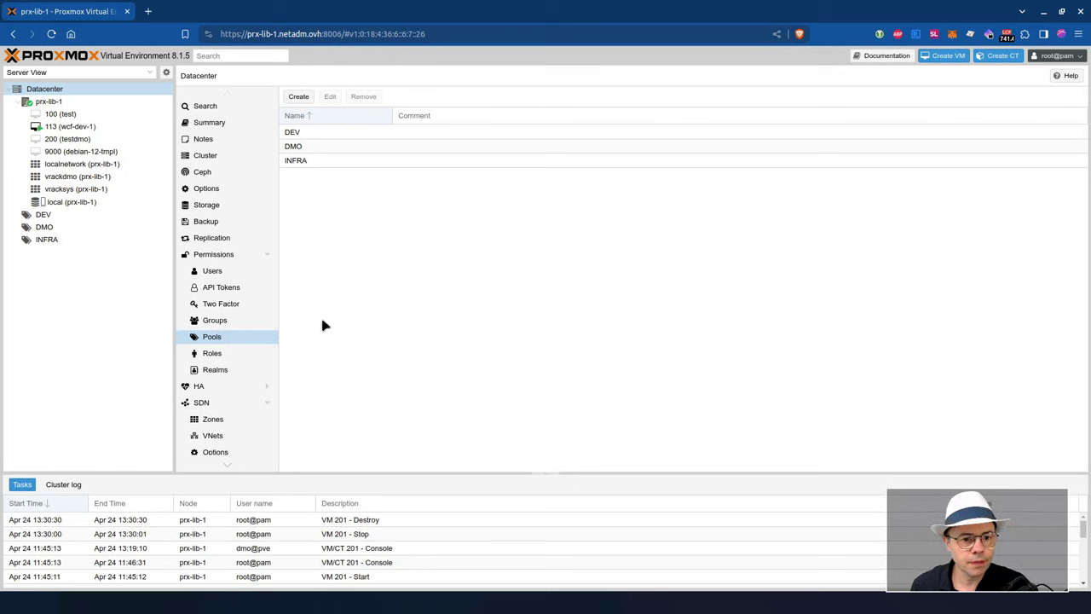
pyautogui.click(329, 148)
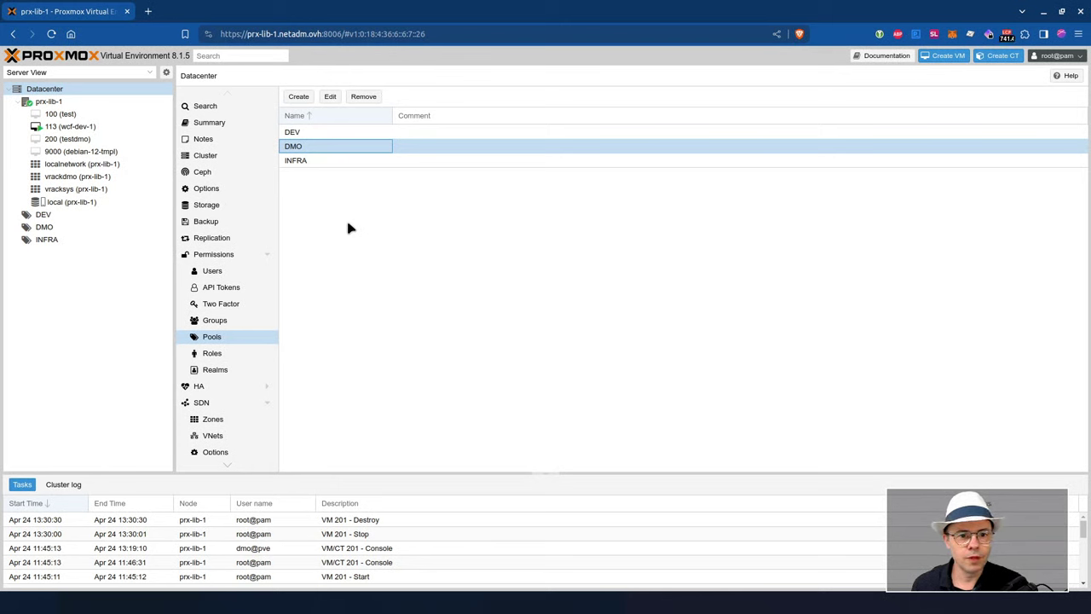
pyautogui.click(300, 97)
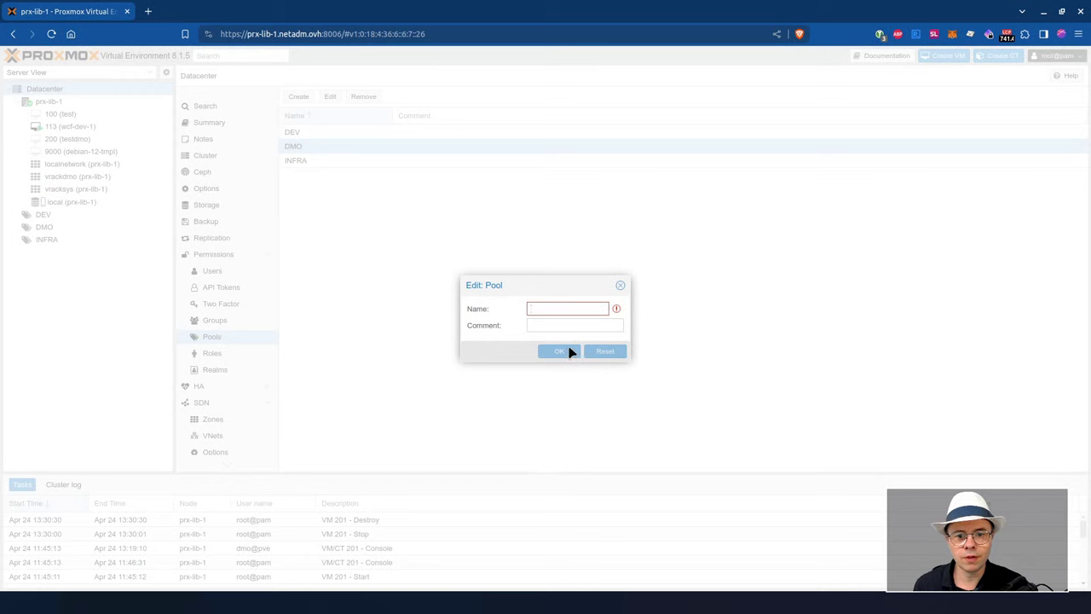
pyautogui.click(620, 286)
pyautogui.click(314, 152)
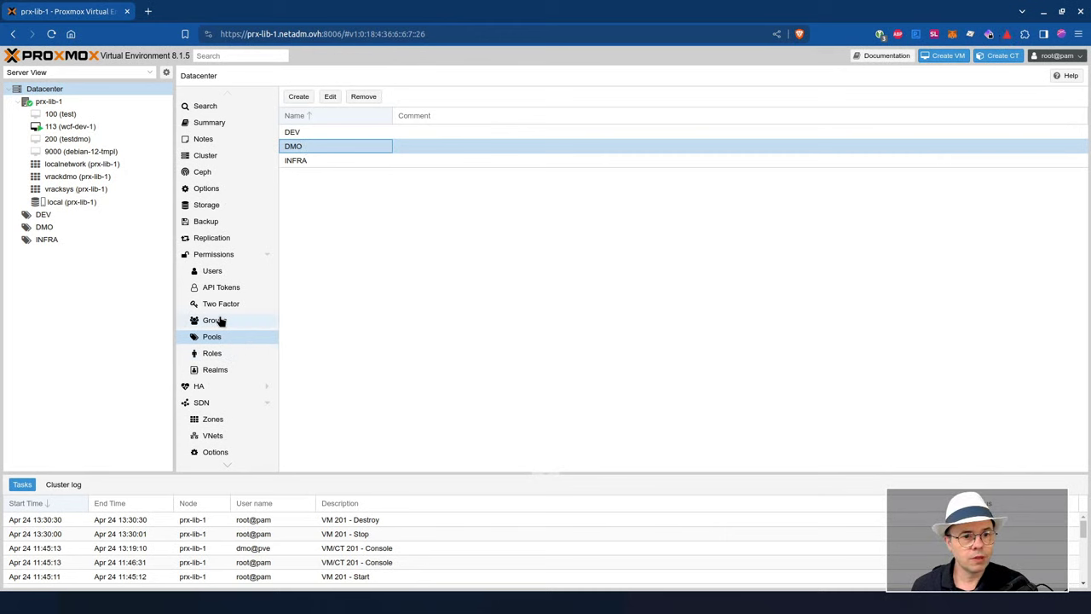
# - Open the DMO pool's permissions and examine the roles available for a new dmo@pve user permission, without adding one
pyautogui.click(52, 228)
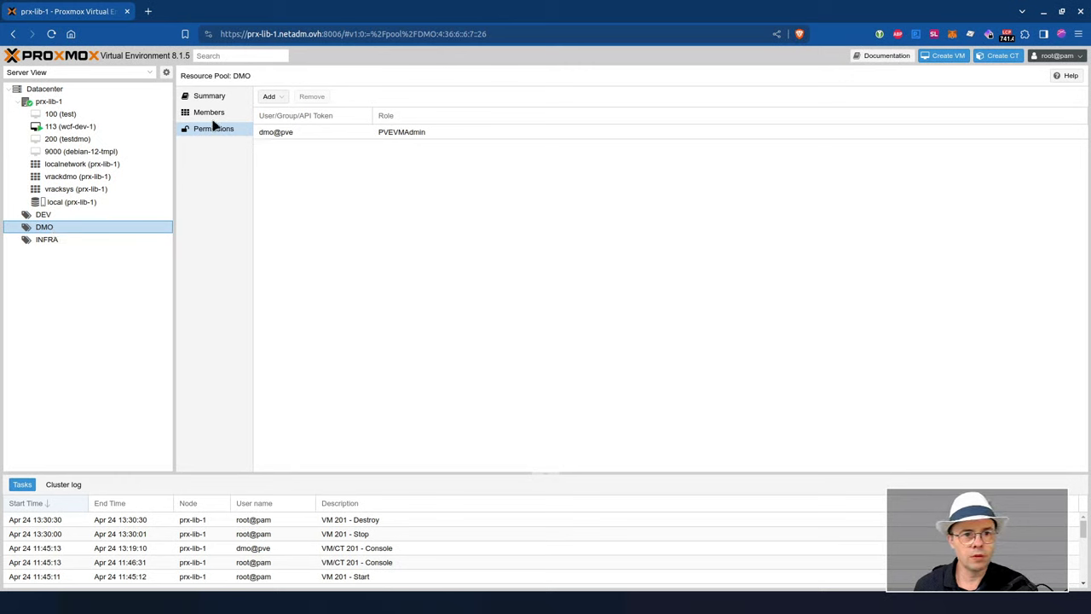
pyautogui.click(284, 138)
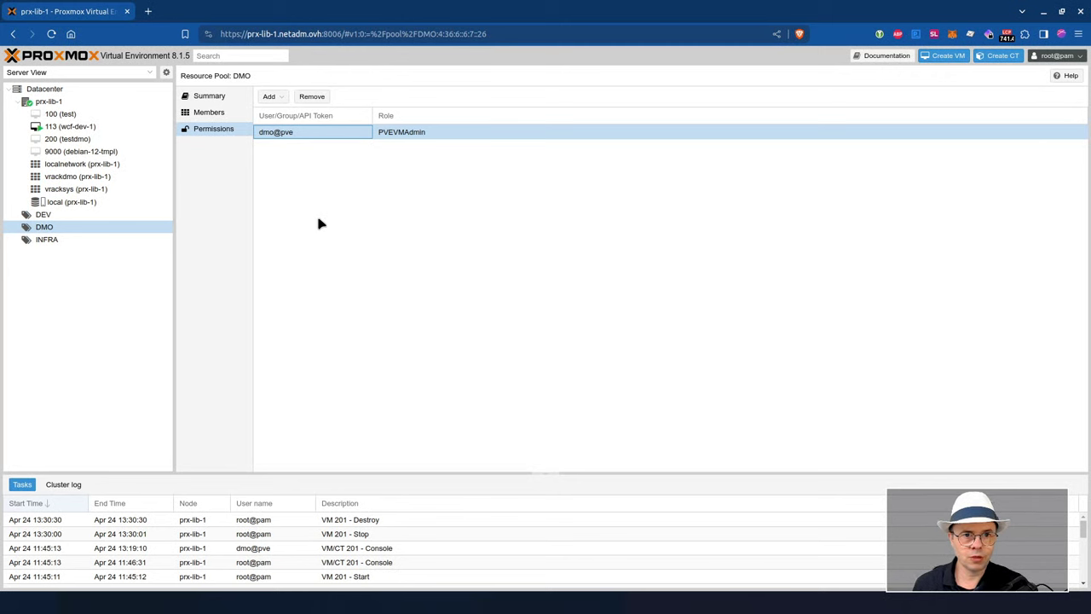
pyautogui.click(281, 99)
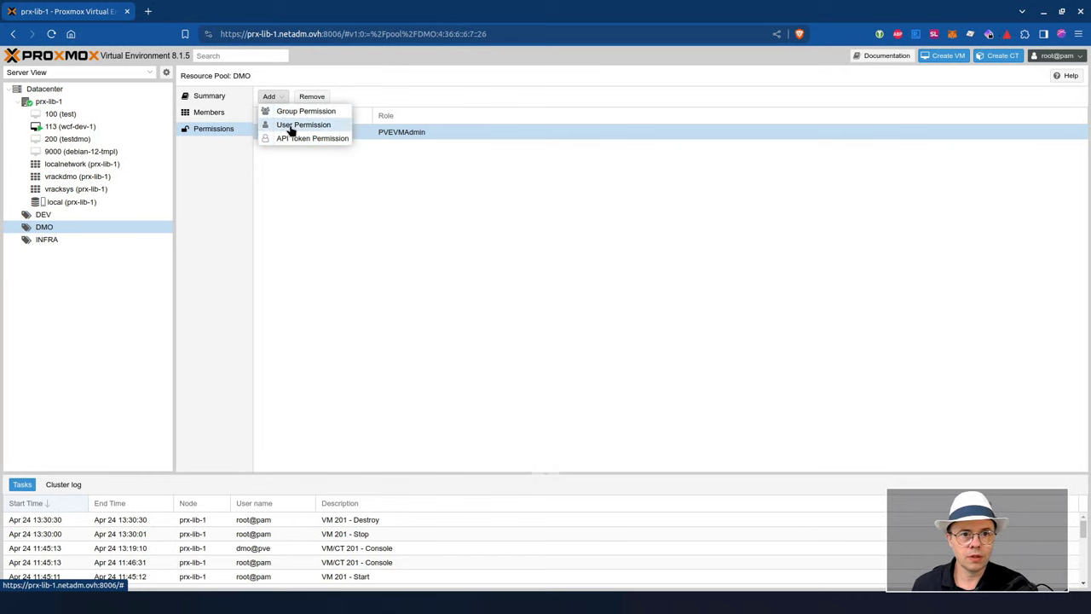
pyautogui.click(291, 129)
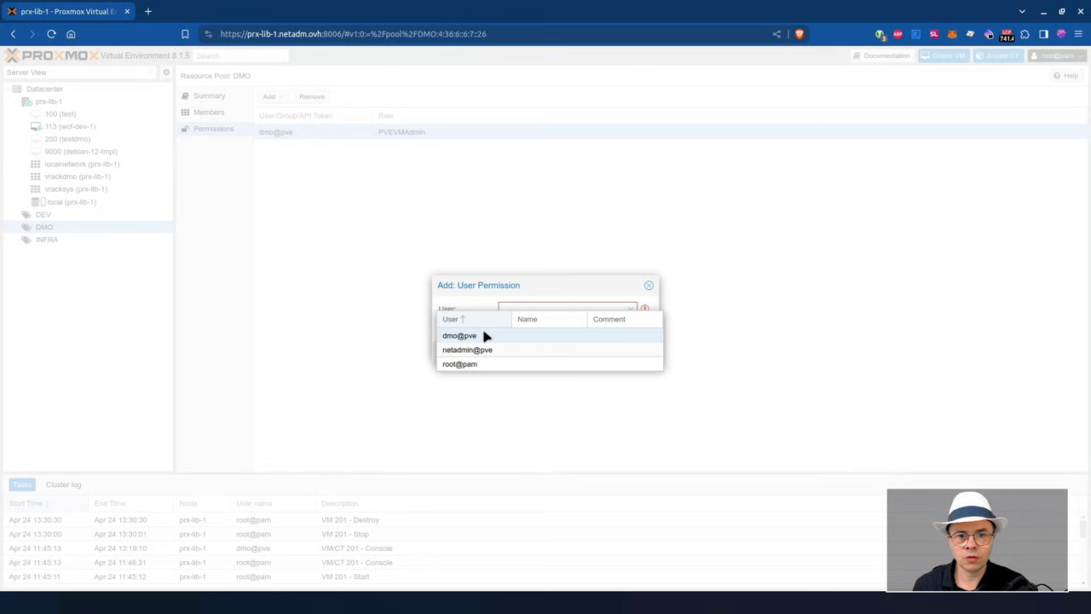
pyautogui.click(484, 336)
pyautogui.click(560, 325)
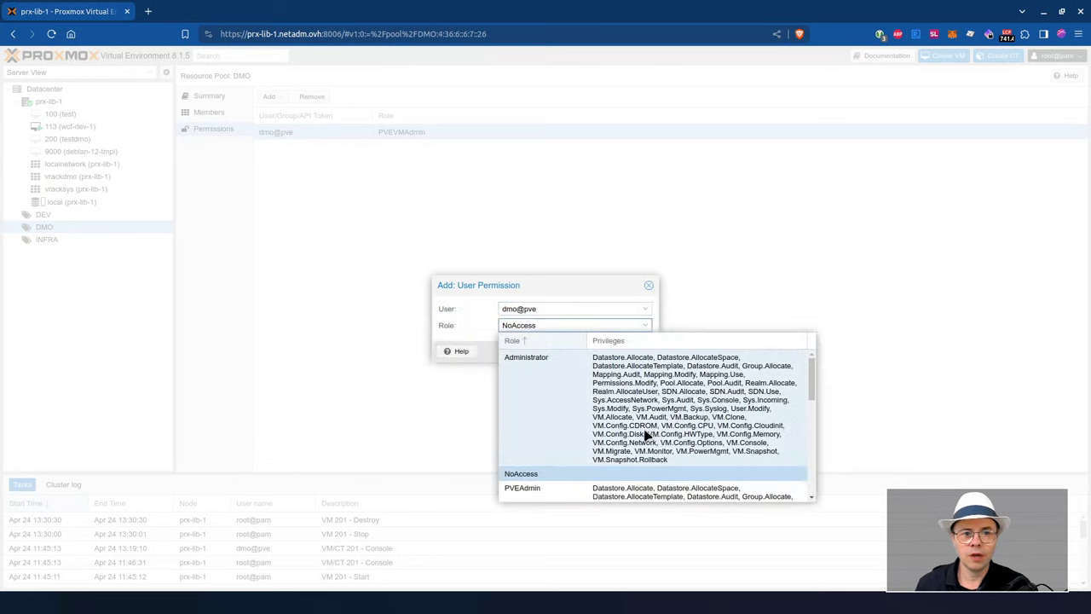
pyautogui.scroll(-8, 648, 435)
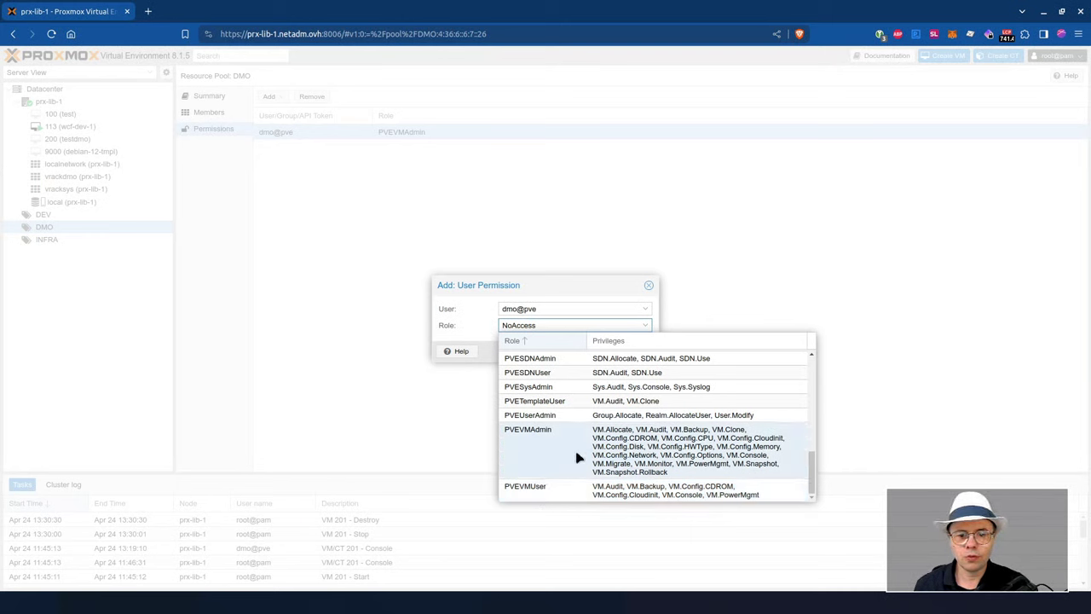
pyautogui.click(451, 281)
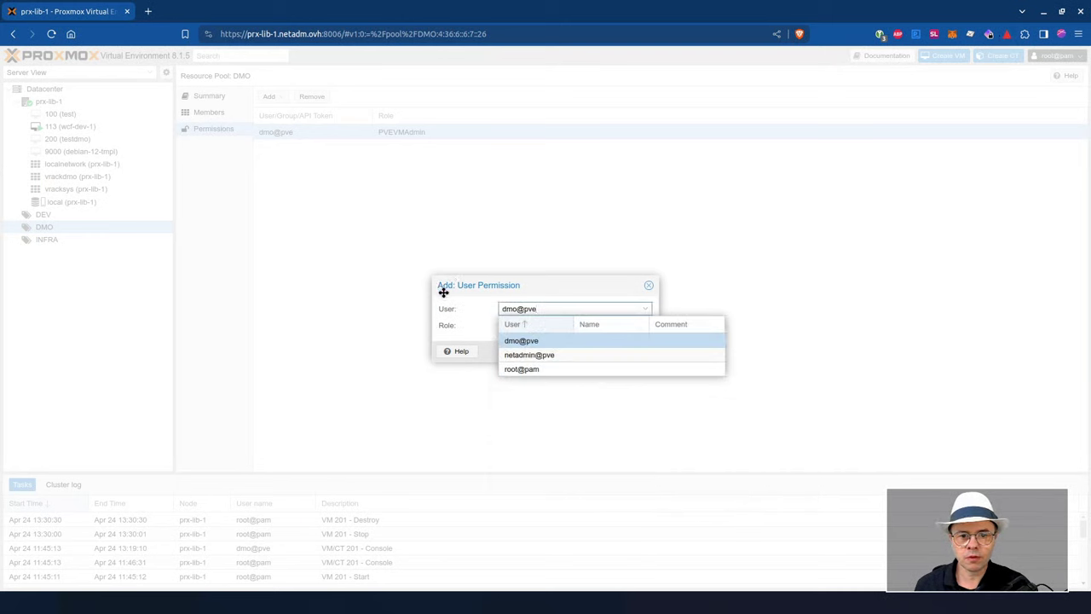
pyautogui.click(649, 285)
pyautogui.click(434, 134)
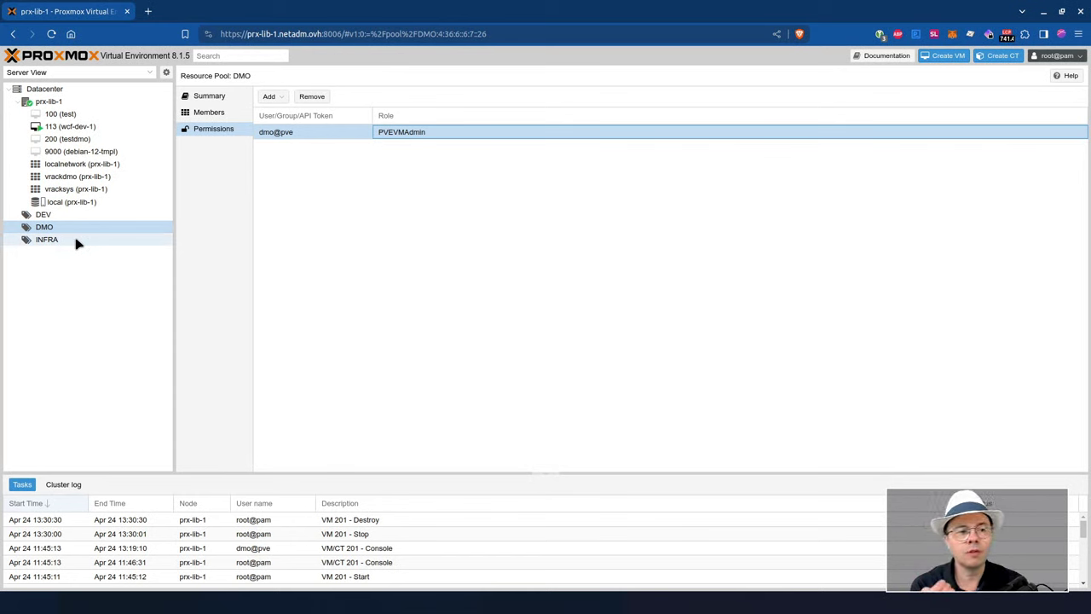
# - View the VNet permissions of vmbr0 in the localnetwork zone and select the dmo@pve entry
pyautogui.click(76, 167)
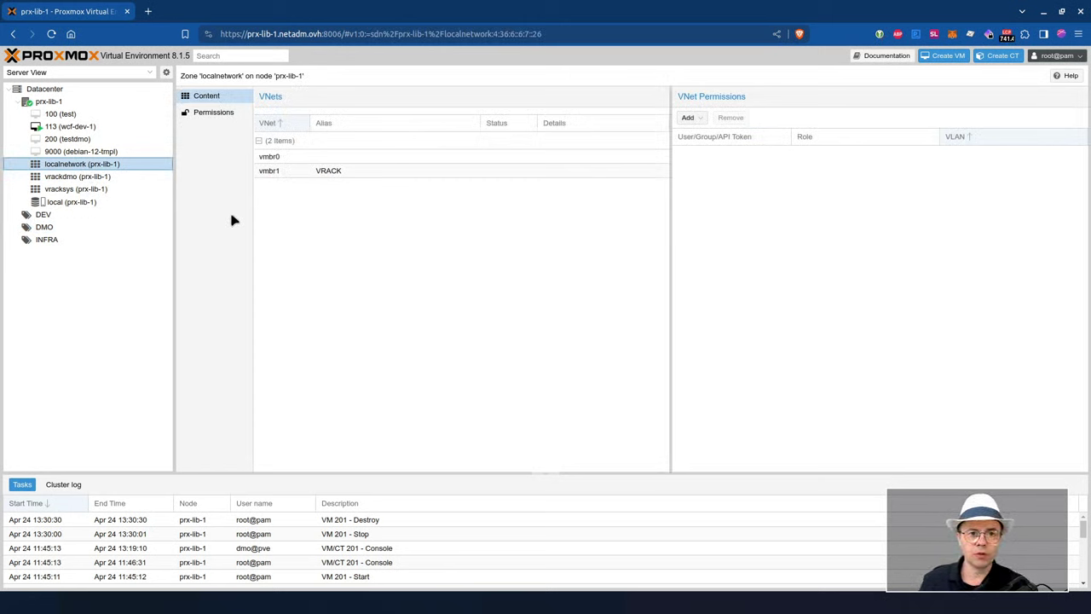
pyautogui.click(303, 159)
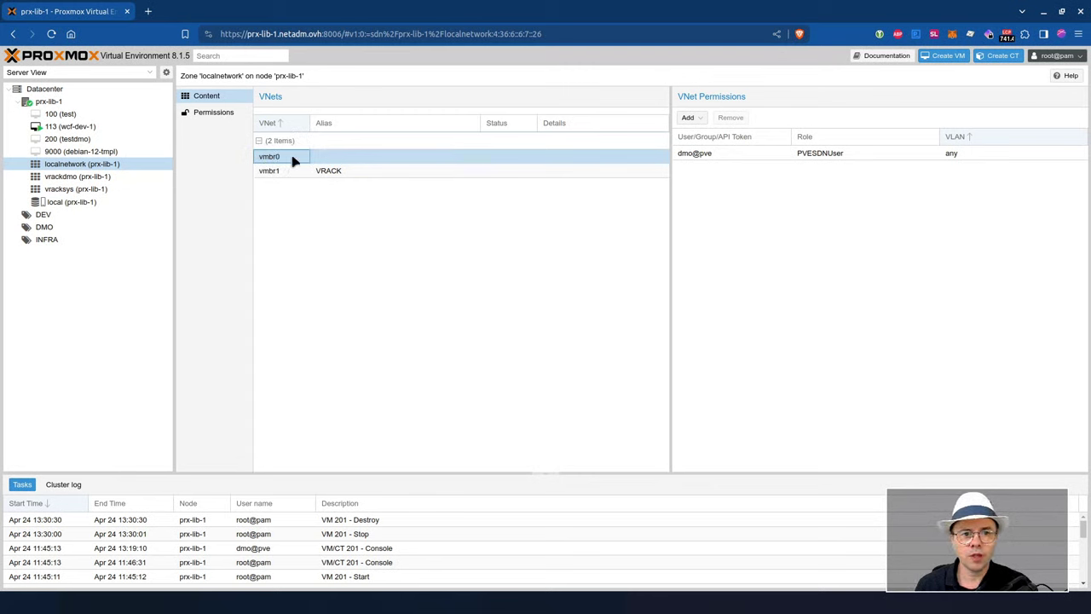
pyautogui.click(705, 156)
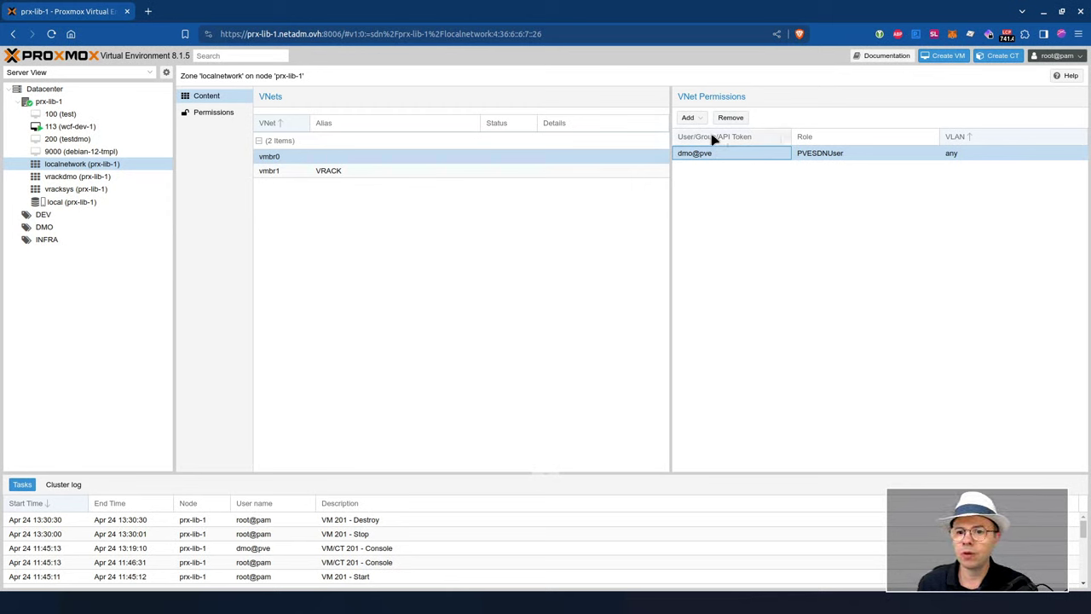
# - Examine the roles available for a new dmo@pve user permission on vmbr0, and dismiss the form without adding it
pyautogui.click(688, 118)
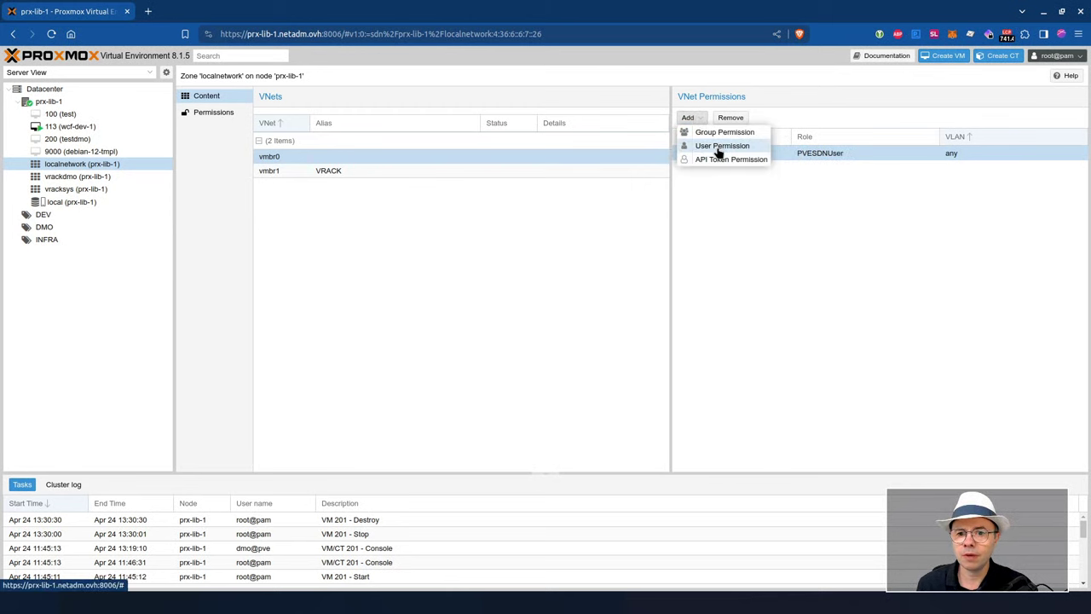
pyautogui.click(717, 147)
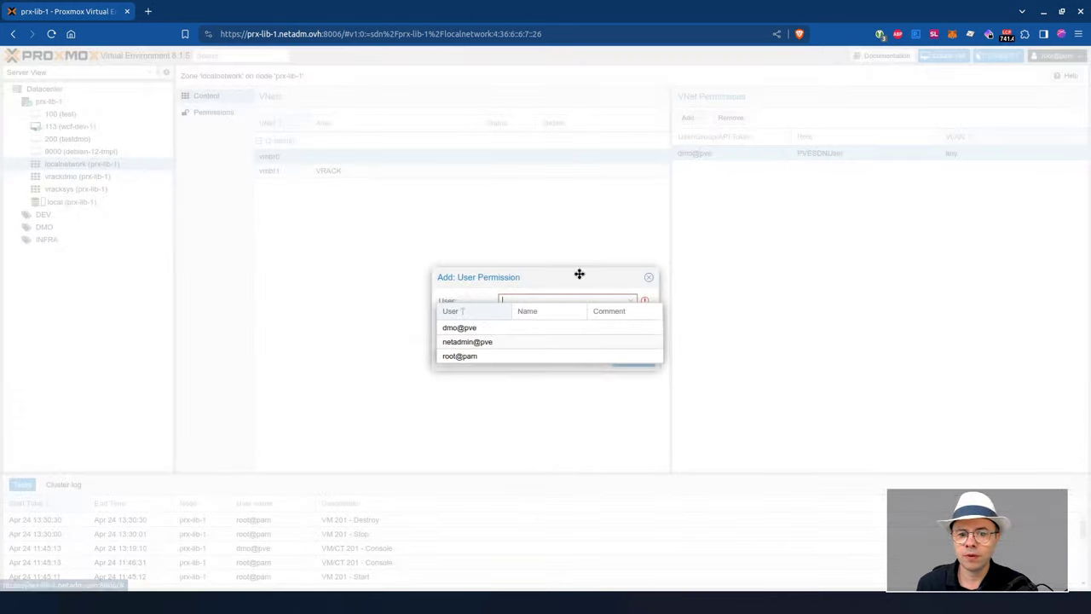
pyautogui.click(503, 328)
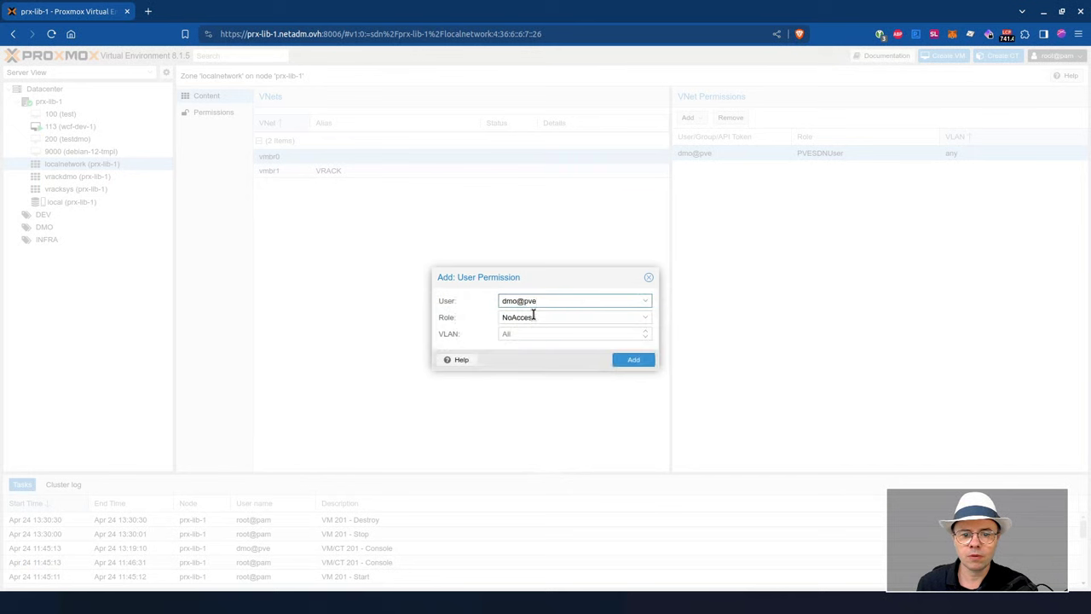
pyautogui.click(534, 316)
pyautogui.scroll(-10, 595, 411)
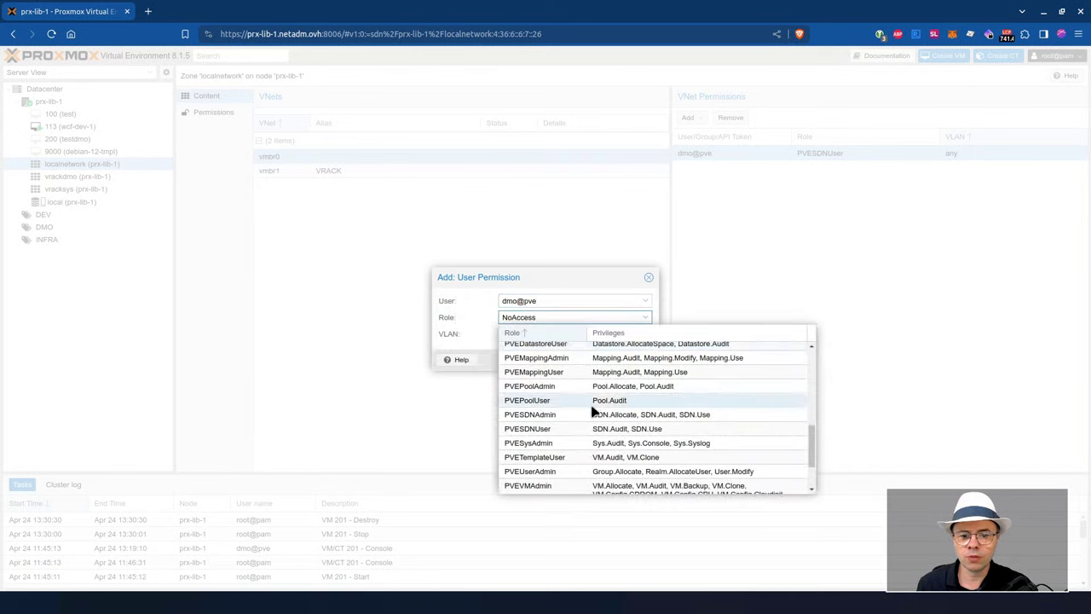
pyautogui.scroll(-2, 594, 412)
pyautogui.scroll(2, 585, 406)
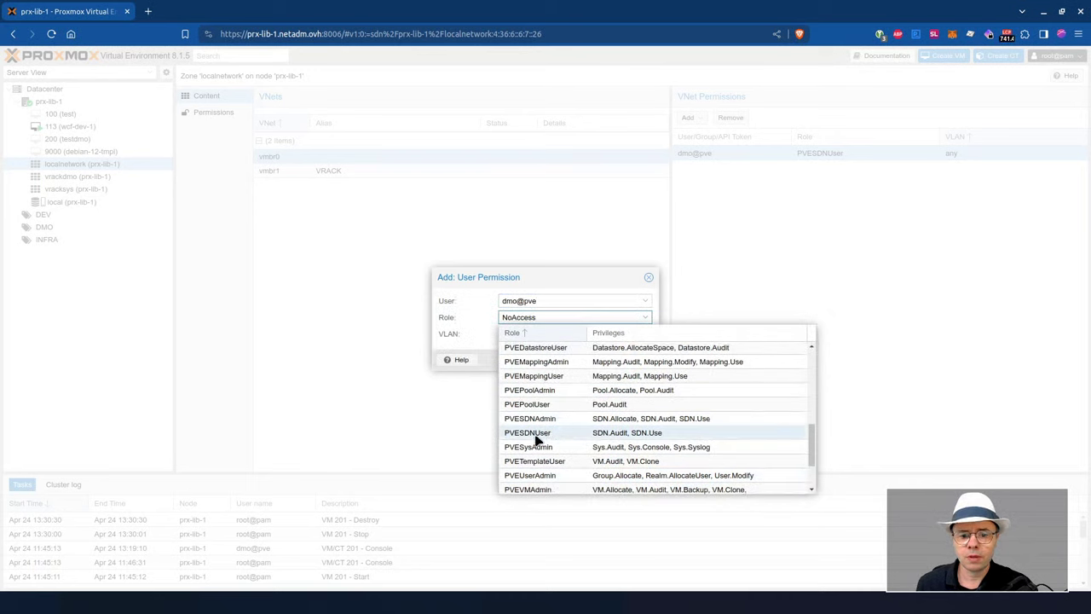
pyautogui.click(642, 304)
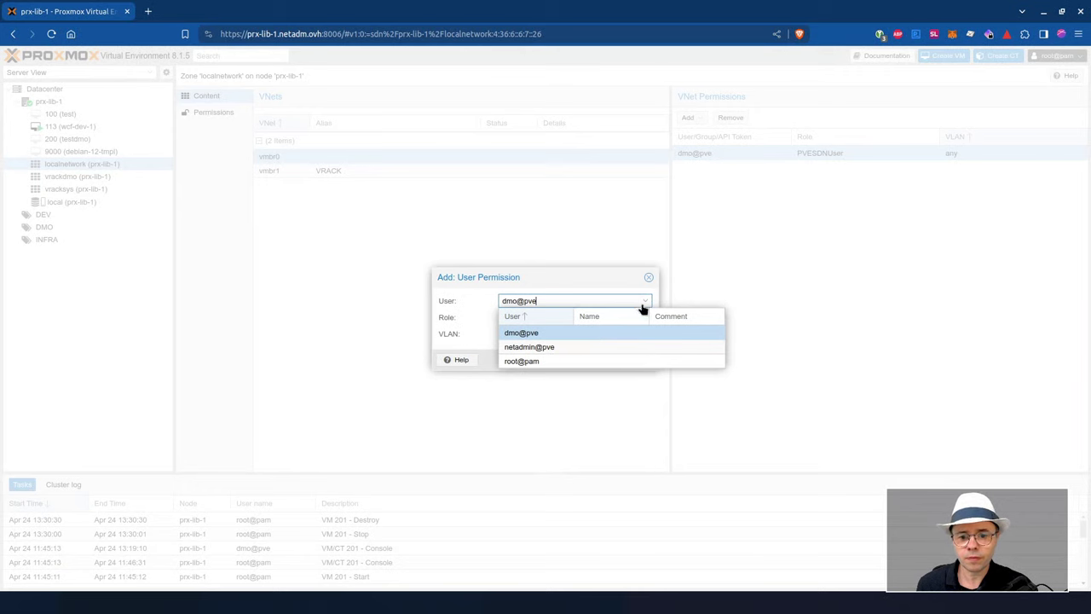
pyautogui.click(648, 278)
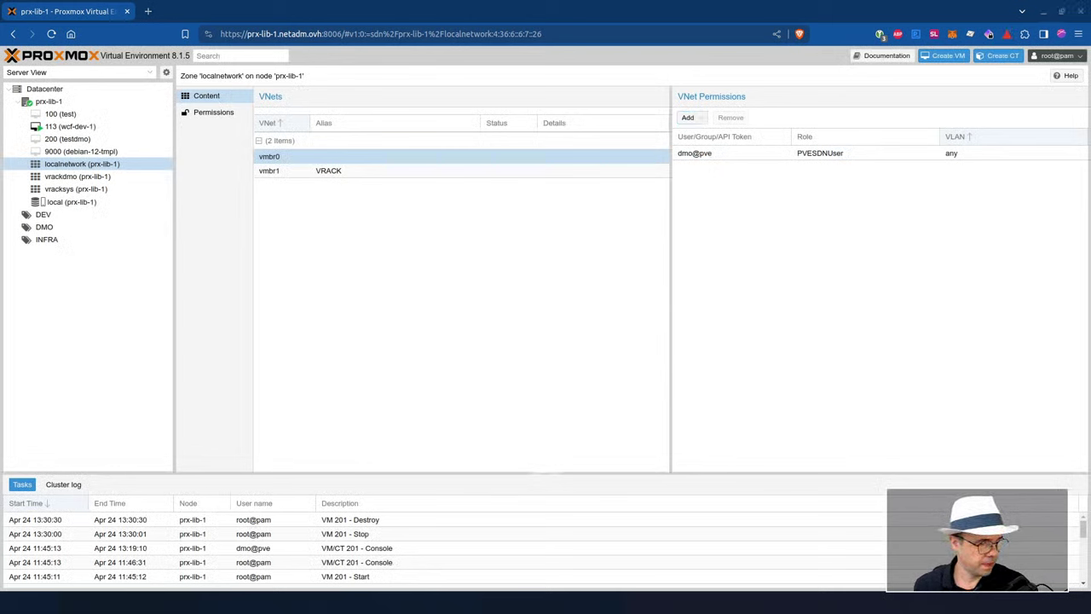
# - Switch to the private browser window signed in as the dmo user and maximize it to review that account's resources
pyautogui.hotkey('alt', 'Tab')
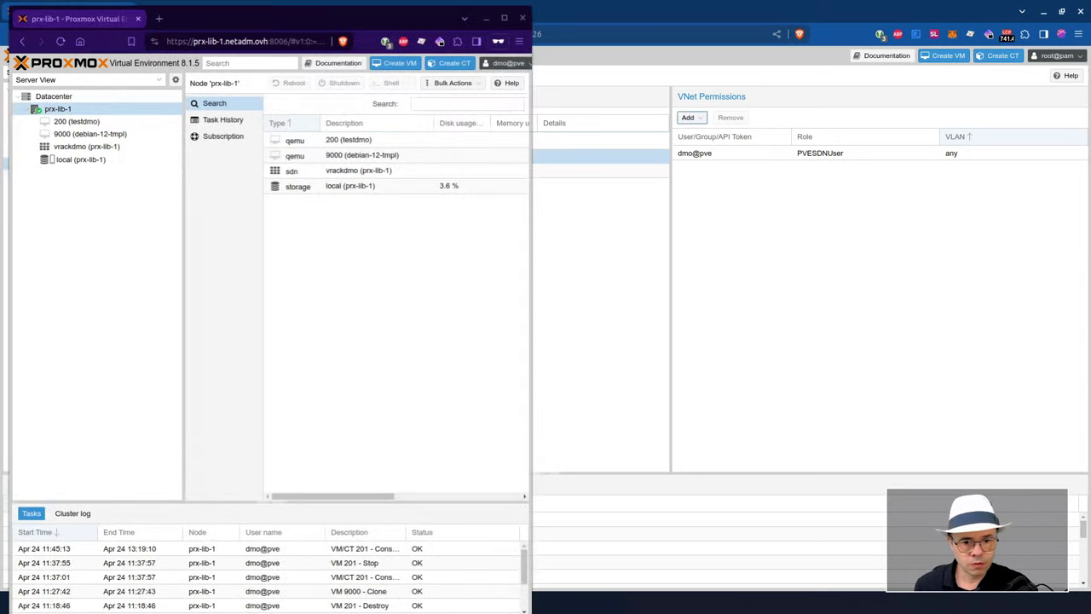
pyautogui.doubleClick(271, 14)
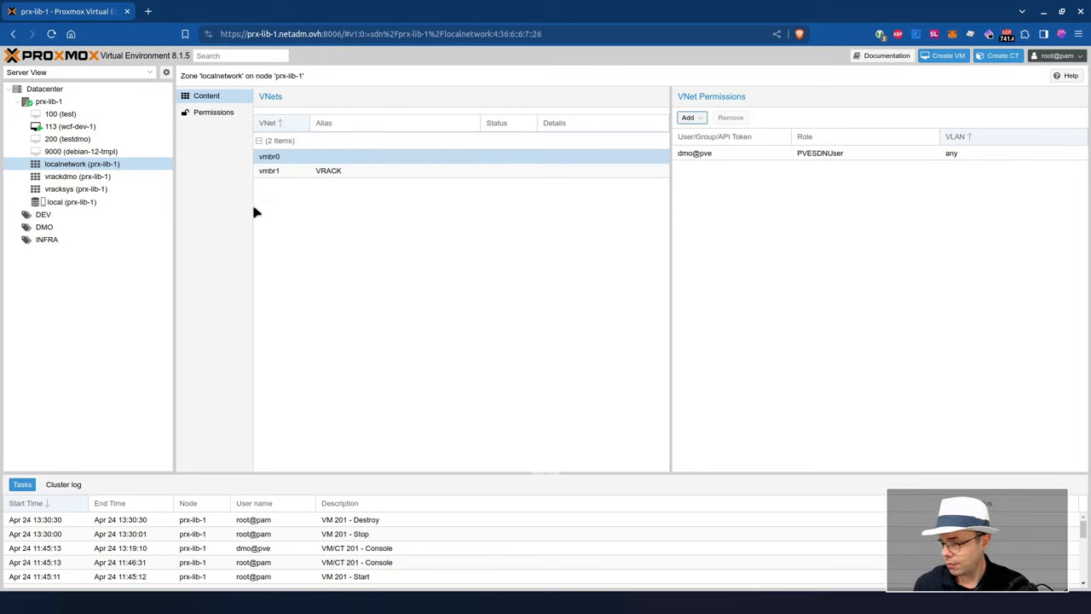
# - Open the local storage's permissions and examine the roles and privileges available for a new dmo@pve user permission, without adding one
pyautogui.click(77, 205)
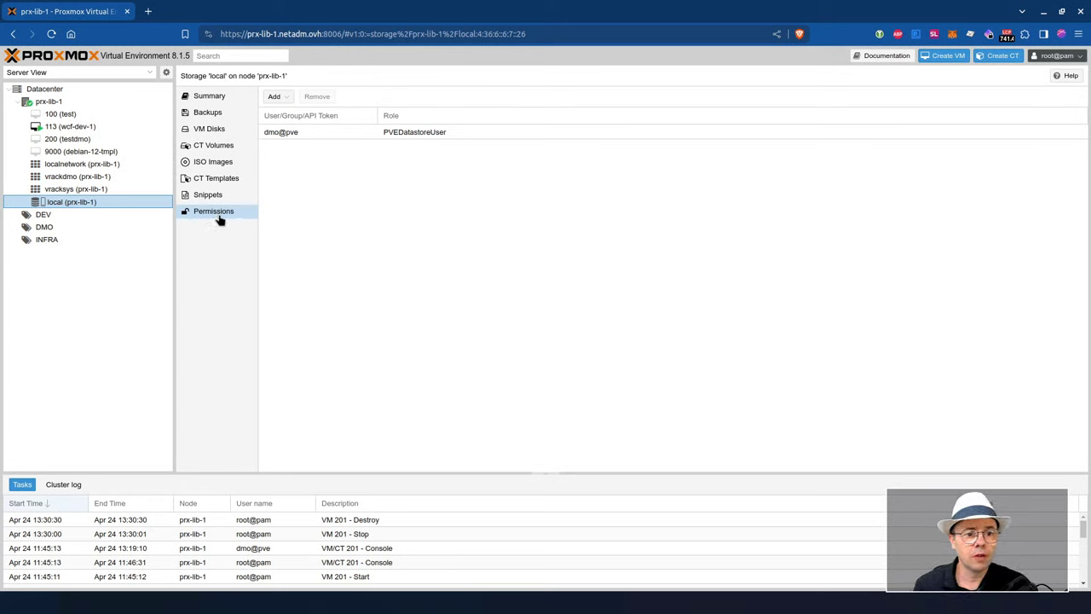
pyautogui.click(284, 134)
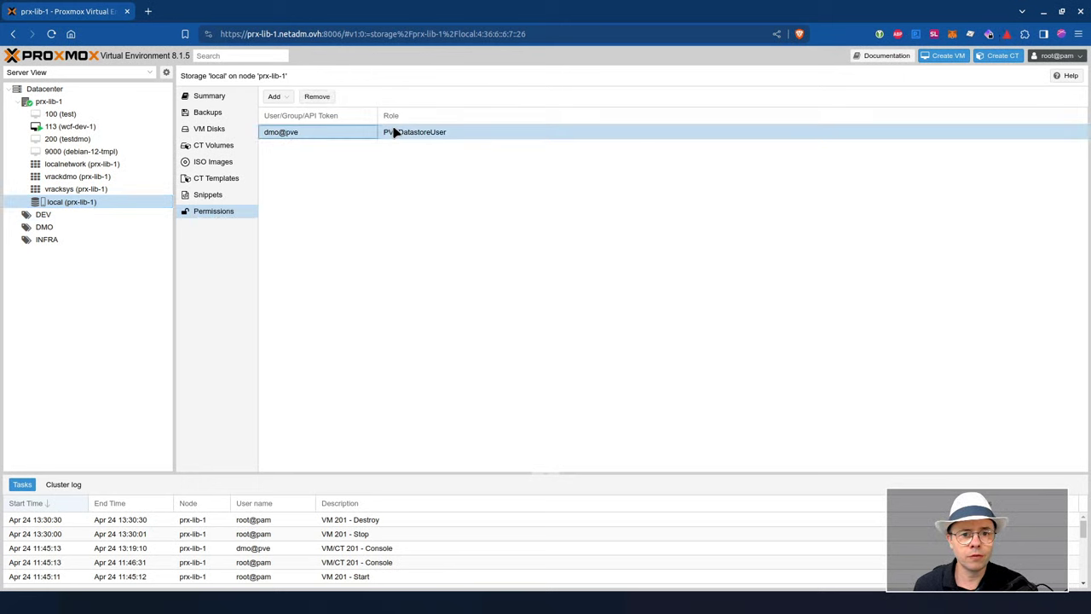
pyautogui.click(274, 96)
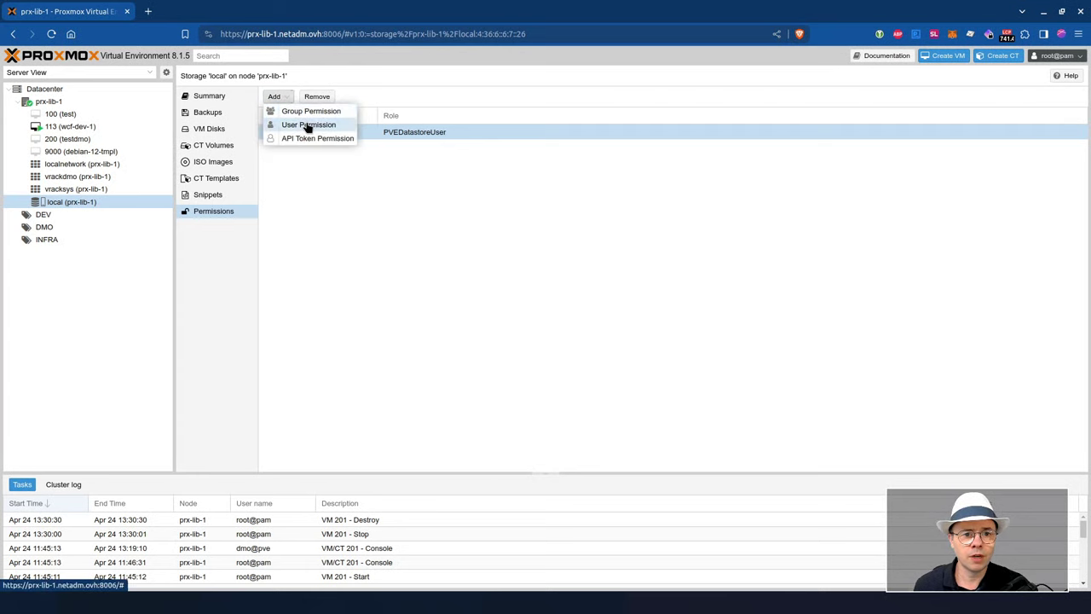
pyautogui.click(308, 126)
pyautogui.click(483, 337)
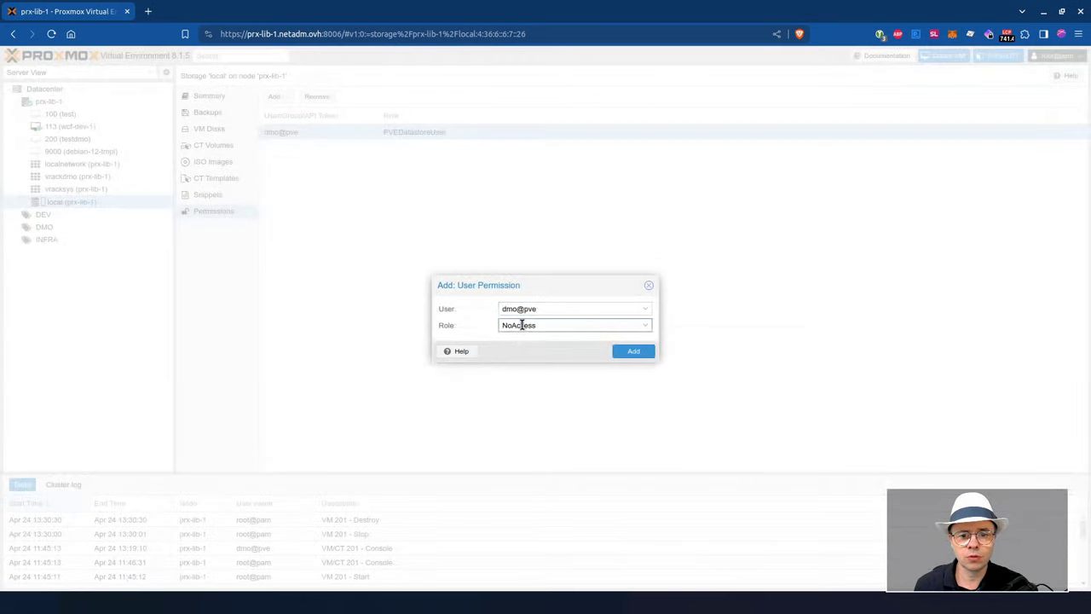
pyautogui.click(521, 325)
pyautogui.scroll(-5, 592, 406)
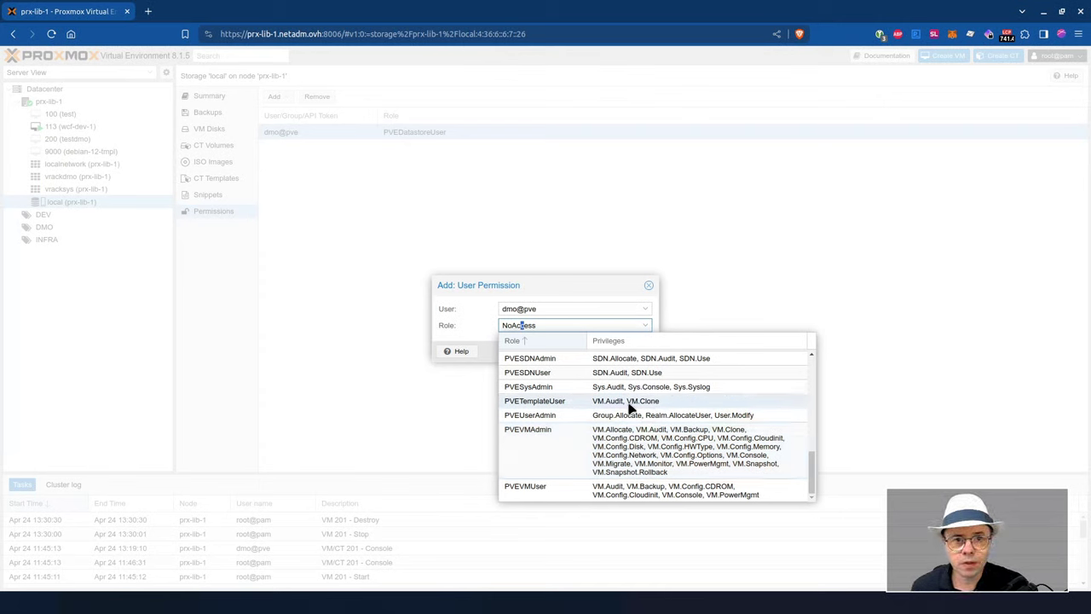
pyautogui.scroll(2, 630, 408)
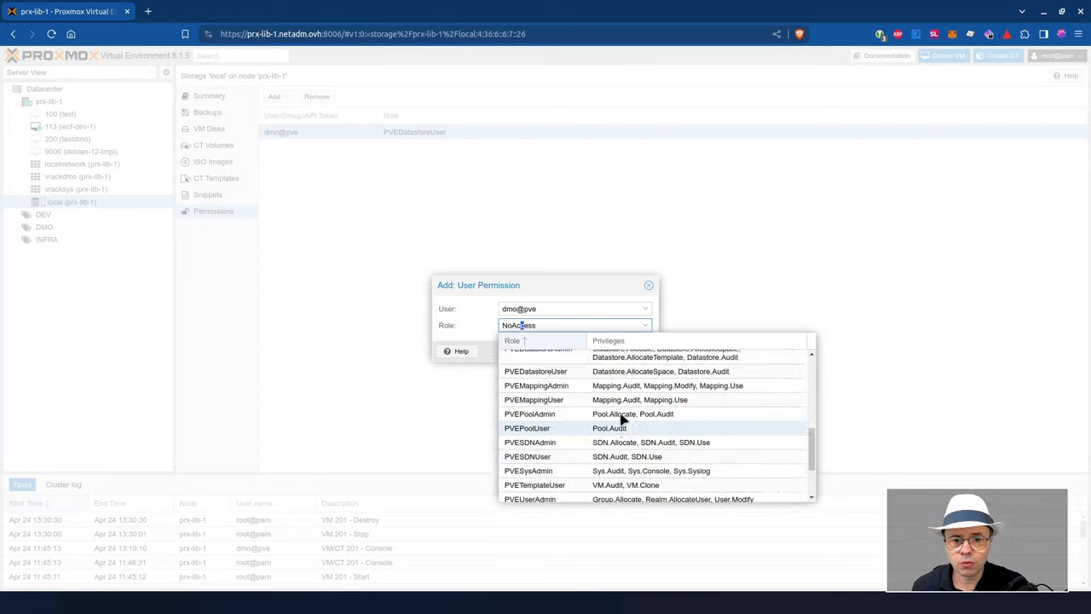
pyautogui.scroll(1, 622, 417)
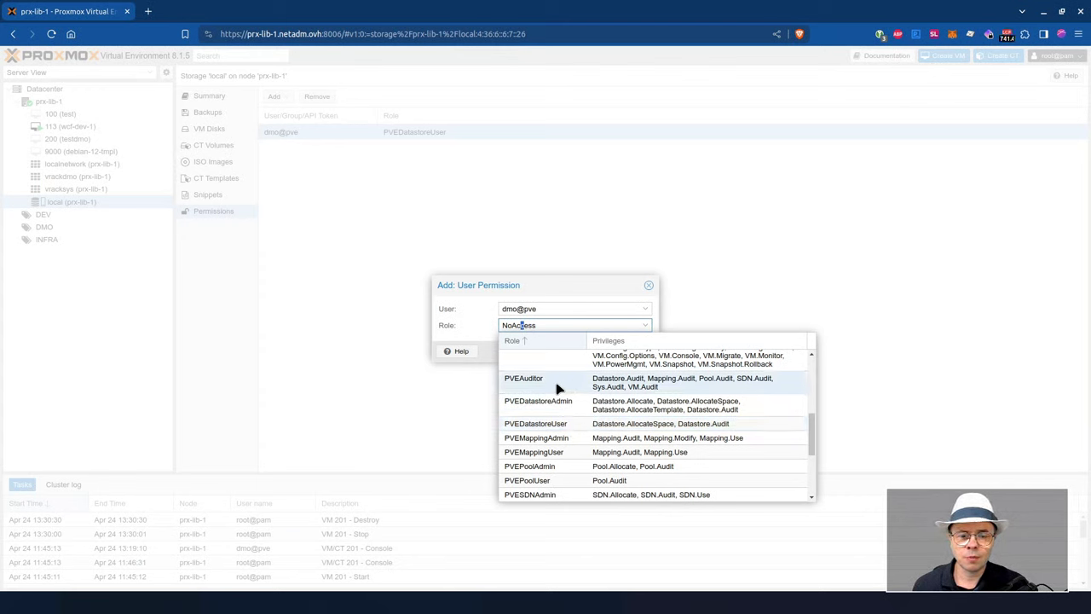
pyautogui.scroll(5, 569, 483)
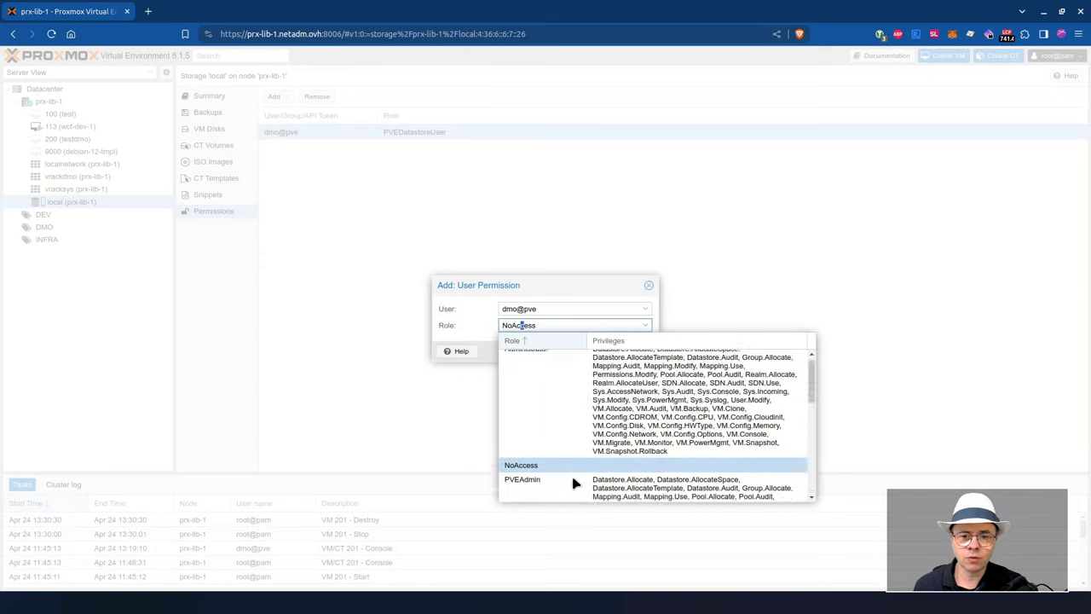
pyautogui.scroll(-5, 601, 463)
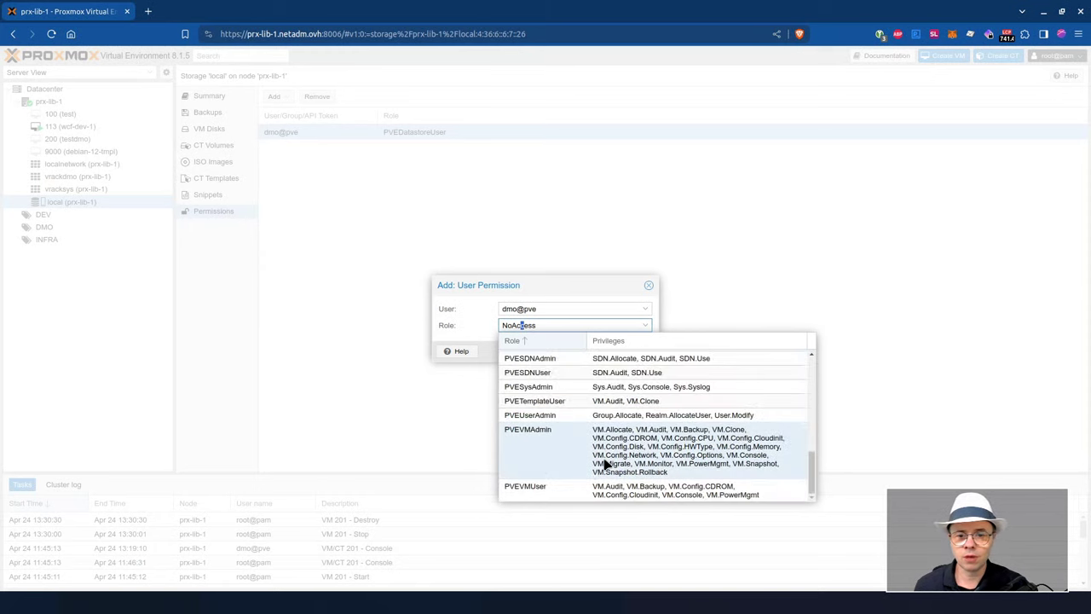
pyautogui.scroll(2, 606, 463)
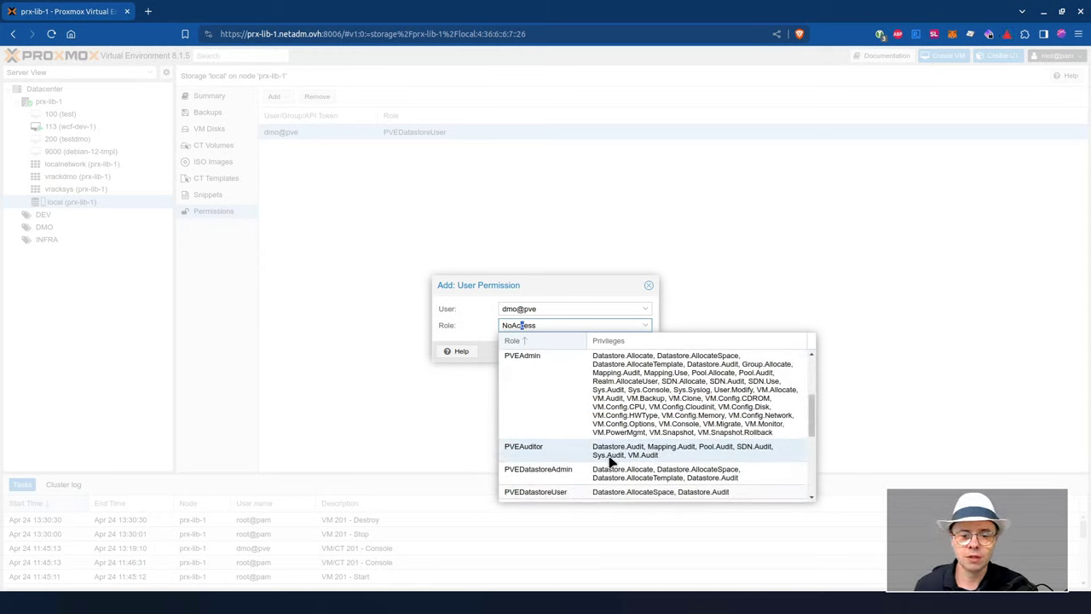
pyautogui.scroll(-1, 603, 458)
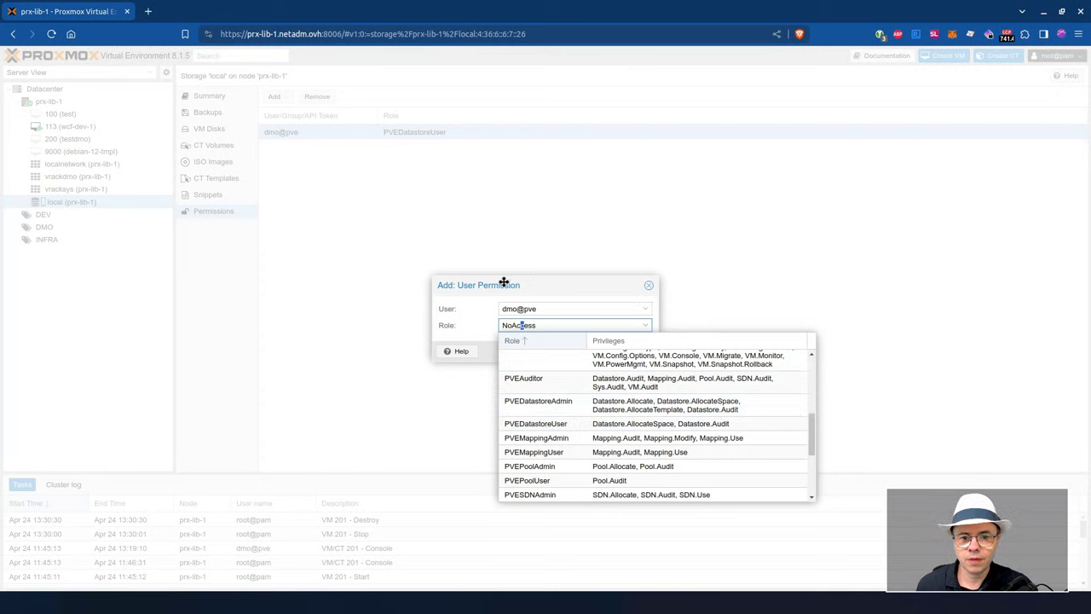
pyautogui.click(537, 309)
pyautogui.click(648, 285)
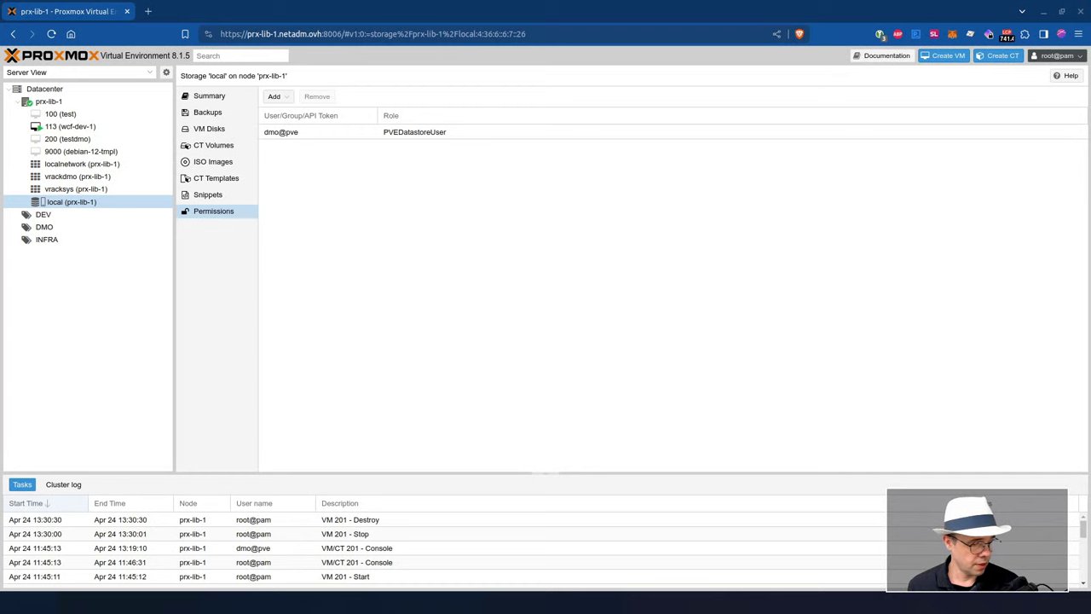
# - Switch to the terminal and enlarge the root@prx-lib-1 shell pane to about 93 columns by 24 rows
pyautogui.press('F12')
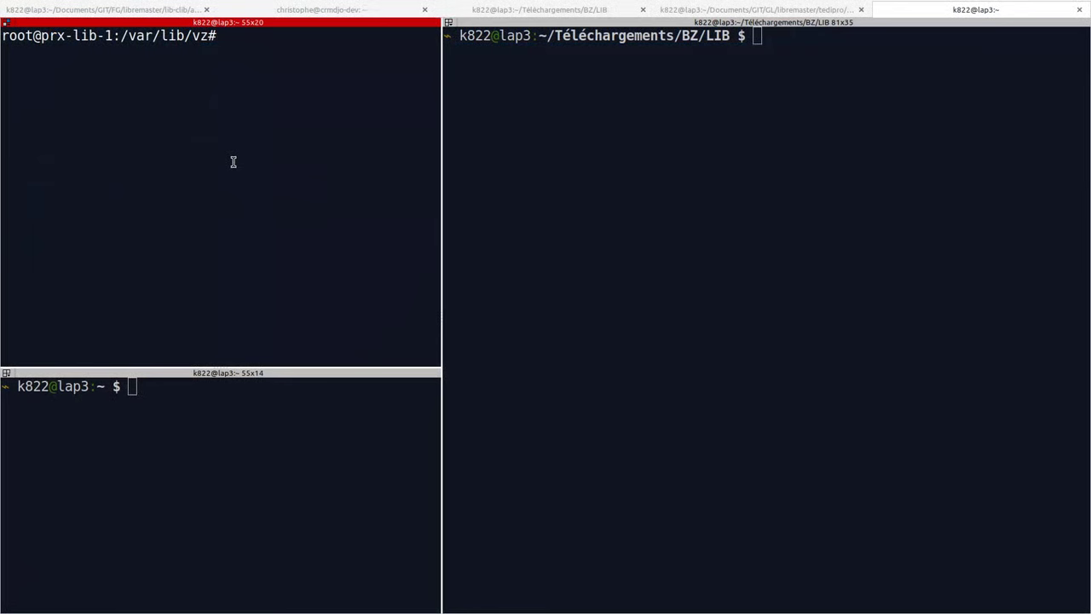
pyautogui.click(458, 111)
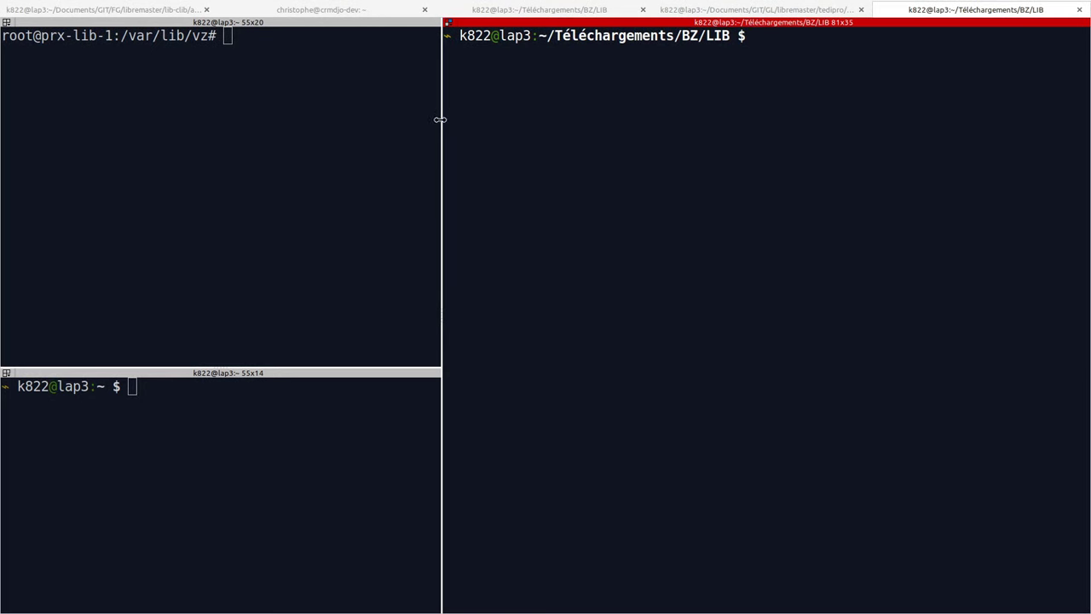
pyautogui.moveTo(440, 120); pyautogui.dragTo(745, 137)
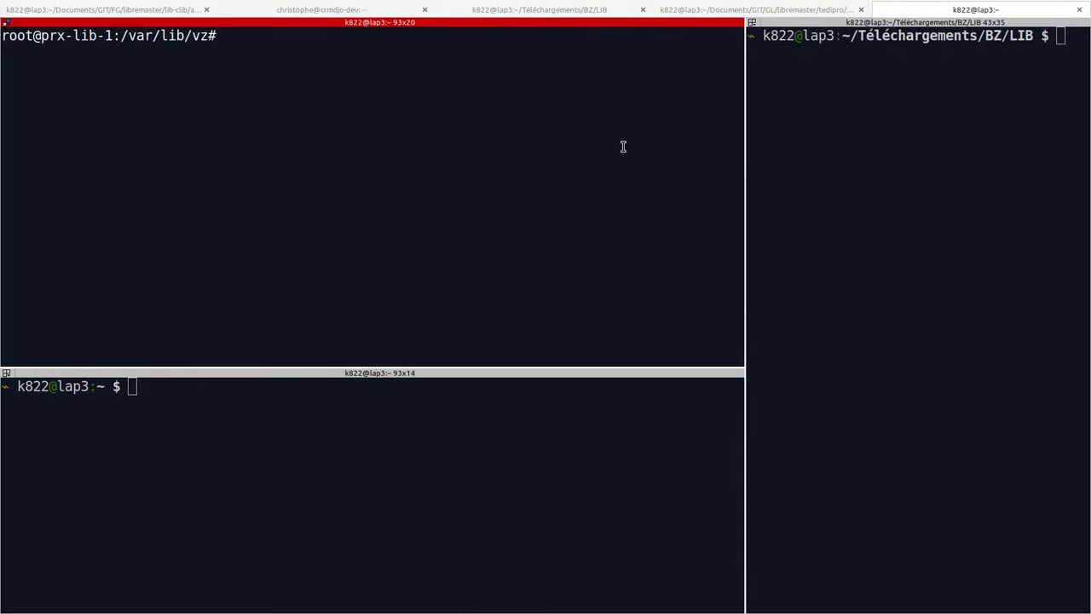
pyautogui.click(343, 390)
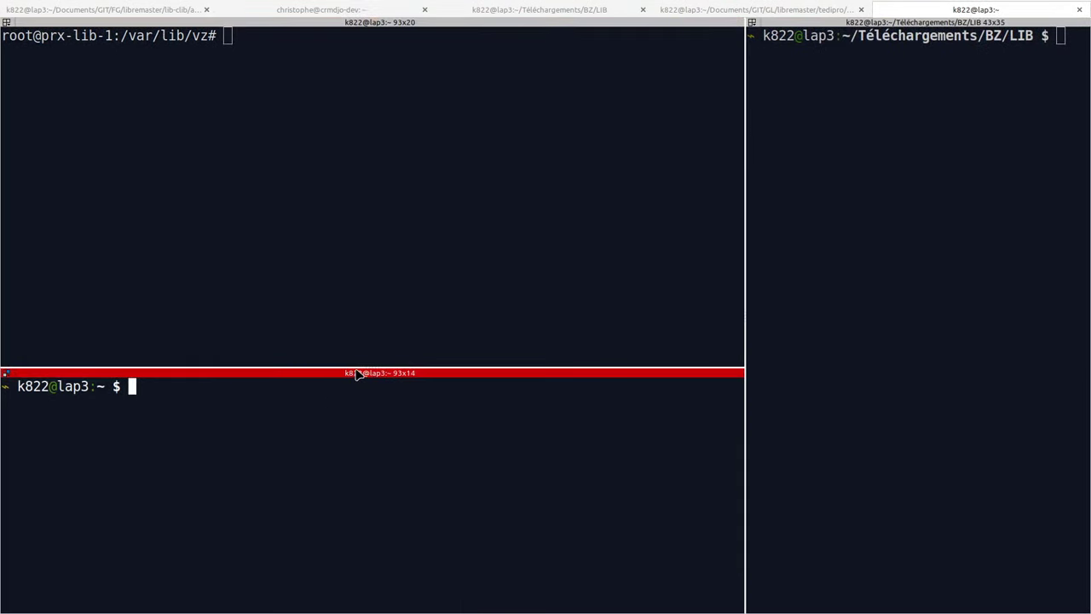
pyautogui.moveTo(355, 368); pyautogui.dragTo(361, 440)
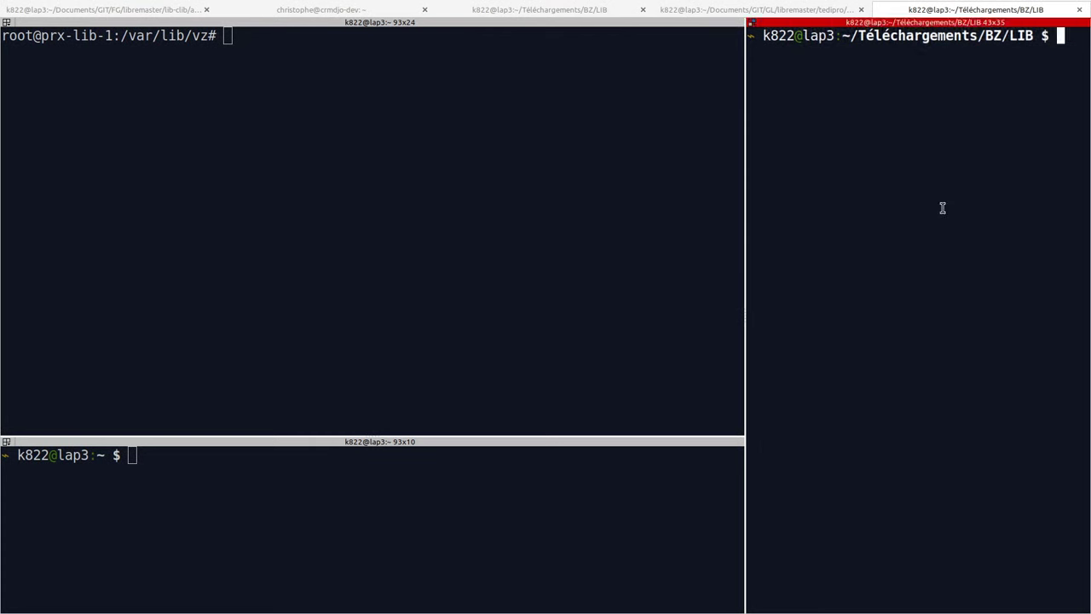
pyautogui.moveTo(263, 268)
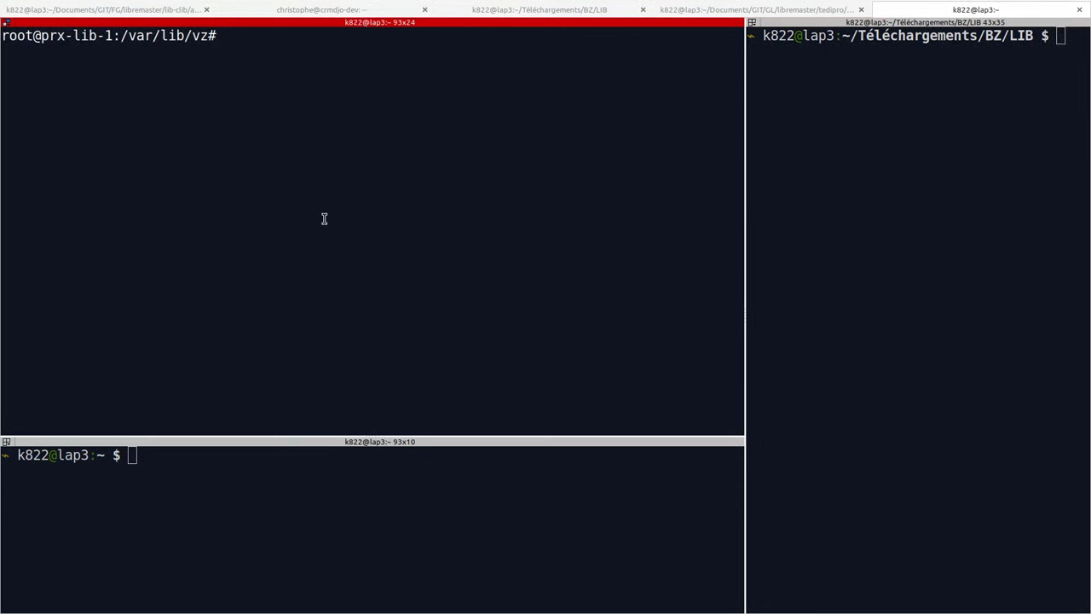
pyautogui.hotkey('alt', 'Right')
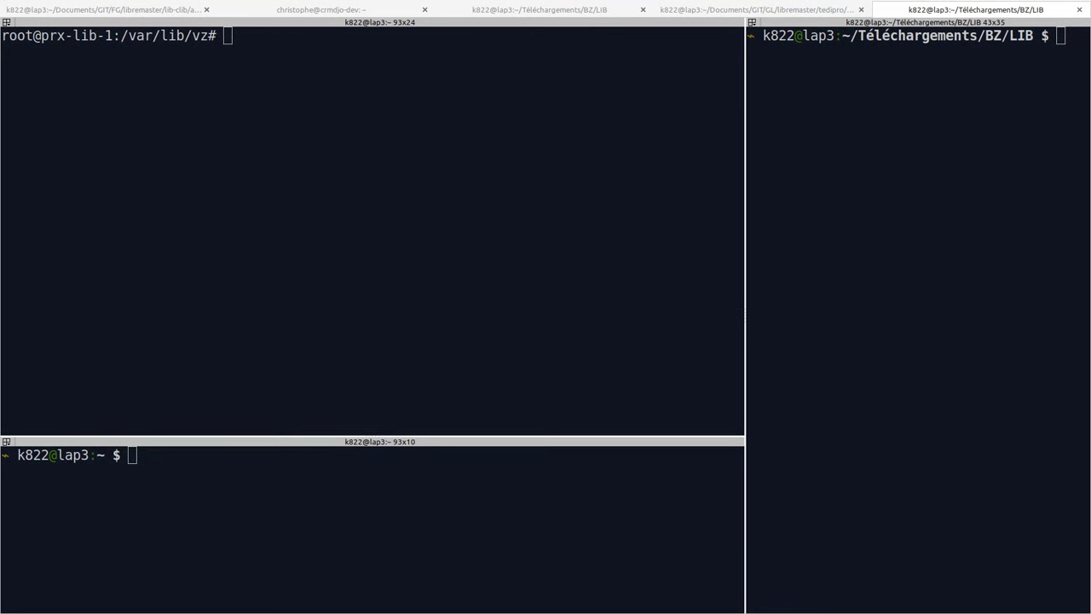